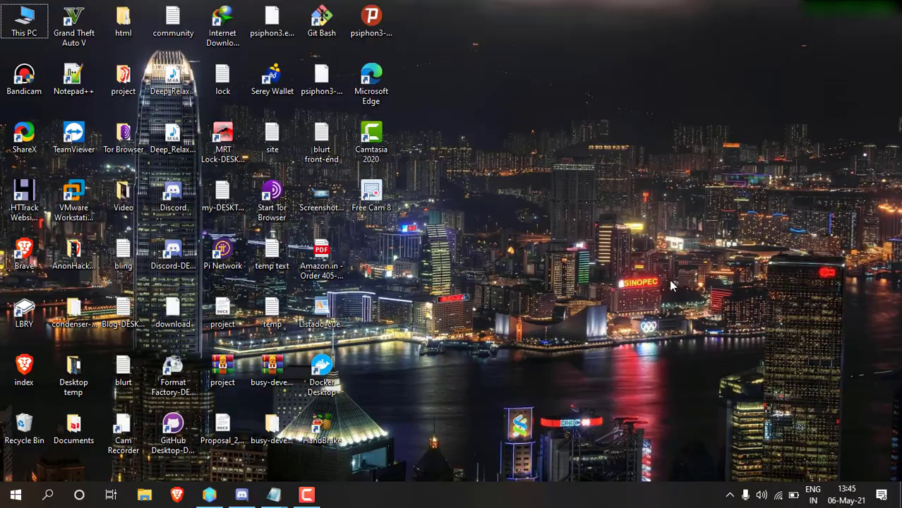
# Step: Launch Google Chrome from the Start search and begin entering chrome://flags in the address bar
pyautogui.click(14, 496)
pyautogui.write('c')
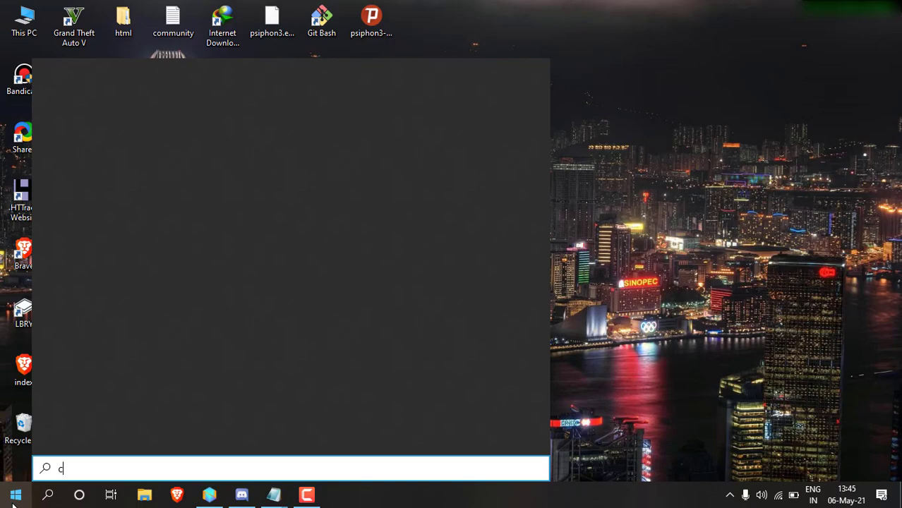
pyautogui.write('h')
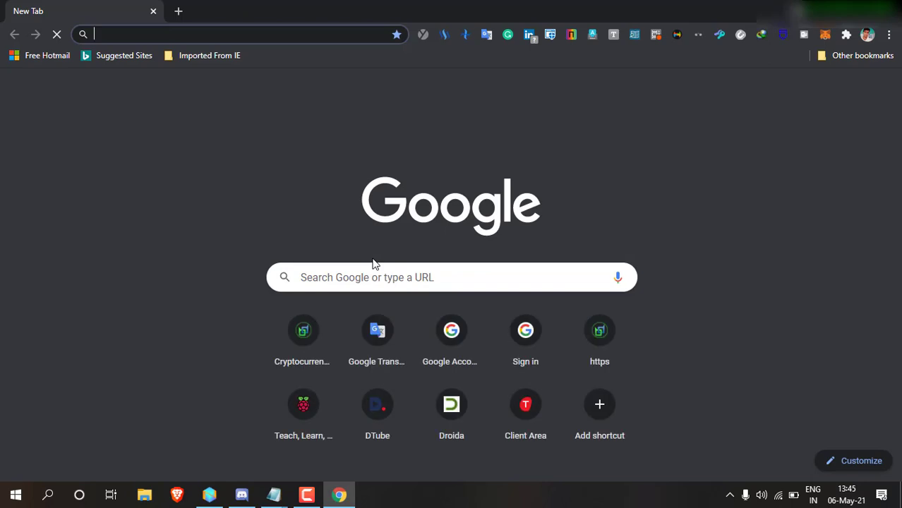
pyautogui.click(272, 36)
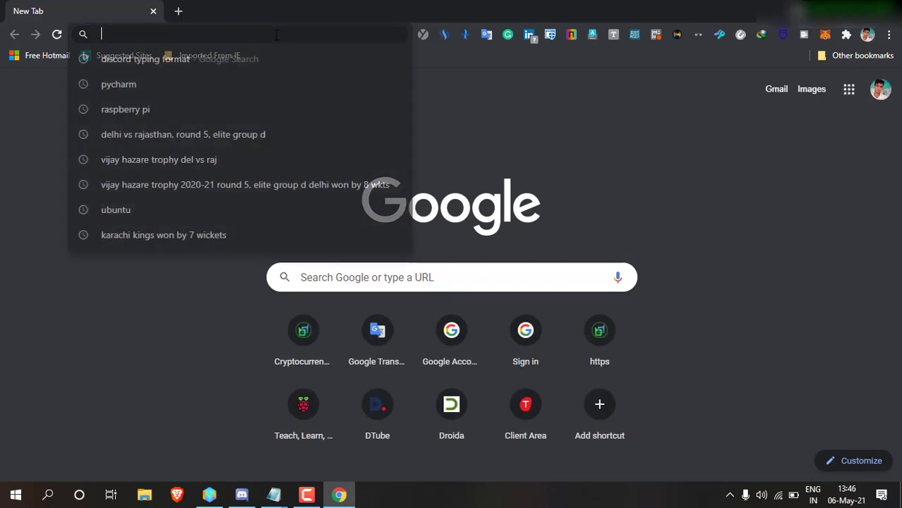
pyautogui.write('chrome')
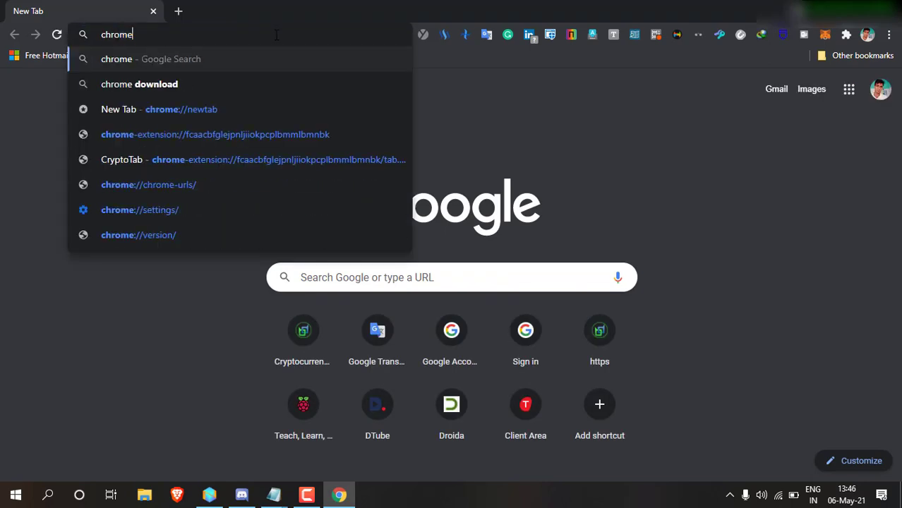
pyautogui.write('://')
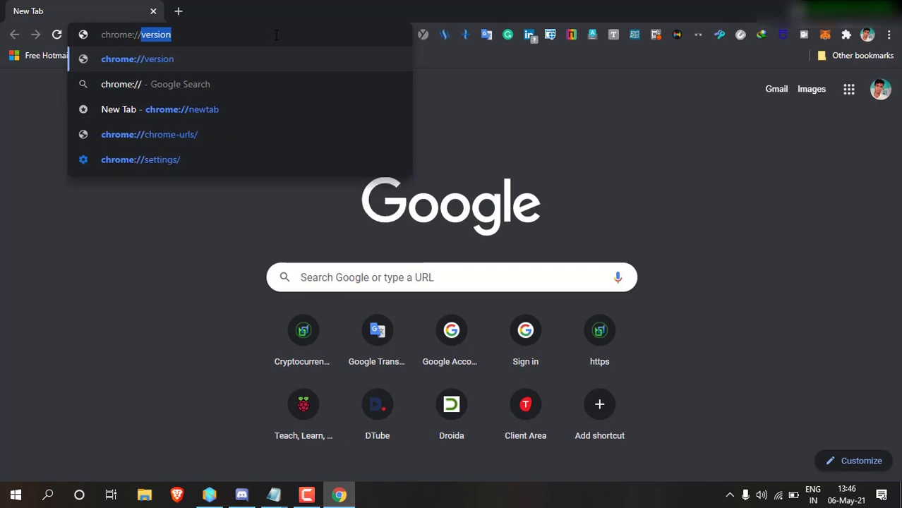
pyautogui.write('flags')
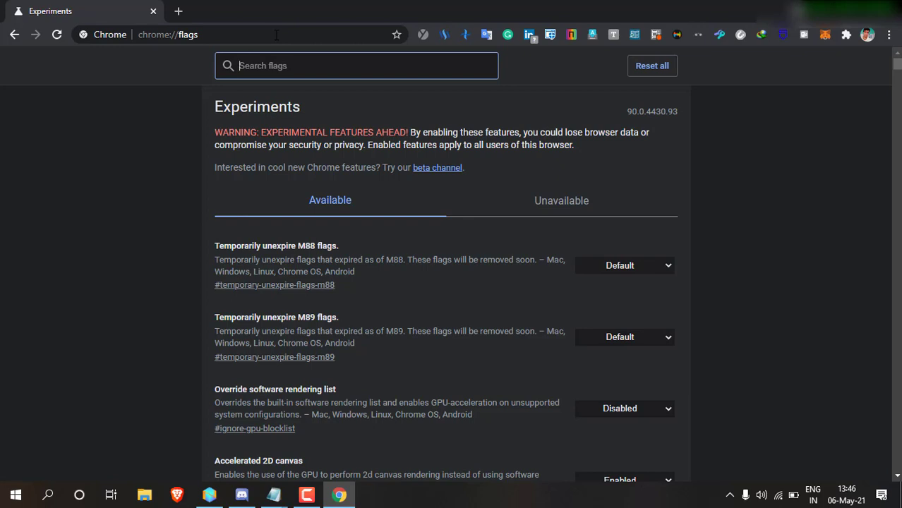
# Step: Search flags for 'enable new', set 'Enable new USB backend' to Enabled, and relaunch Chrome
pyautogui.write('en')
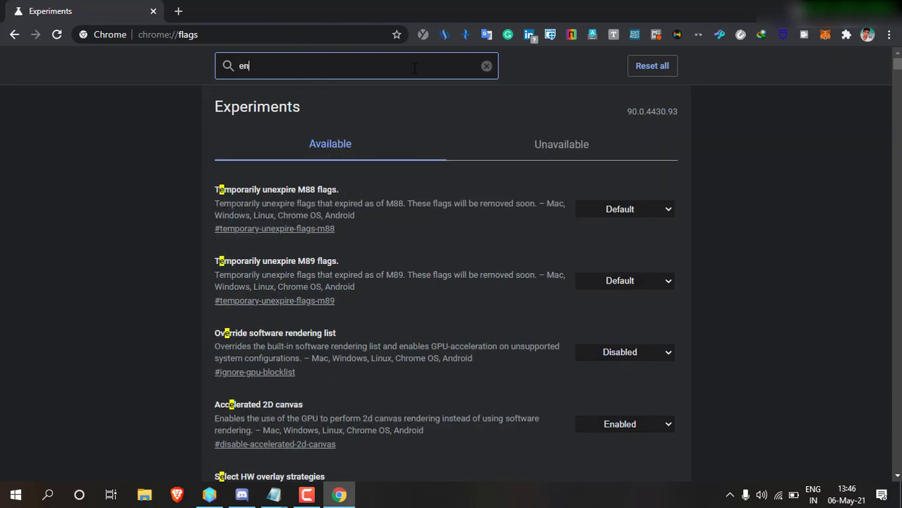
pyautogui.write('able ne')
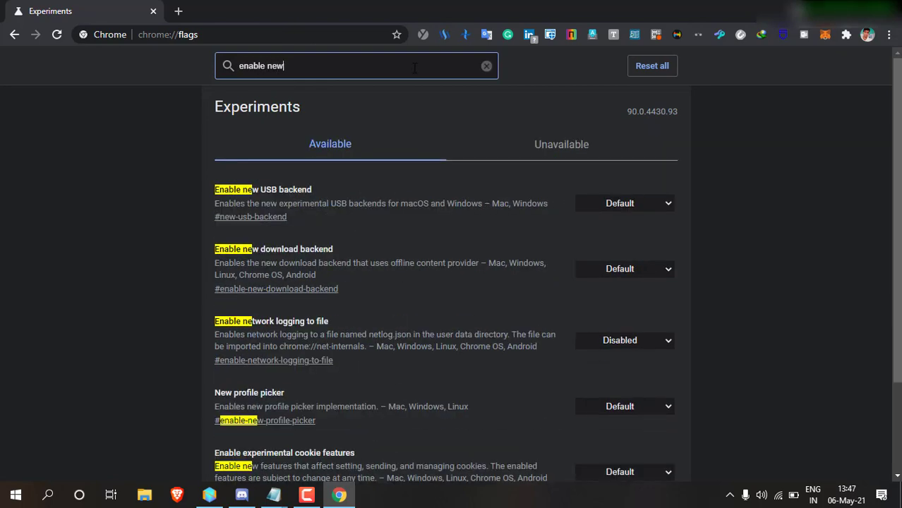
pyautogui.write('w')
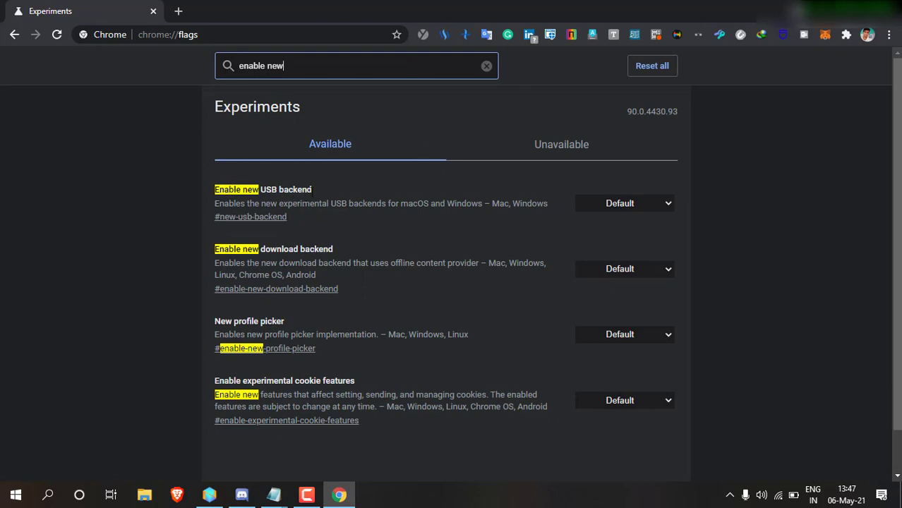
pyautogui.click(314, 200)
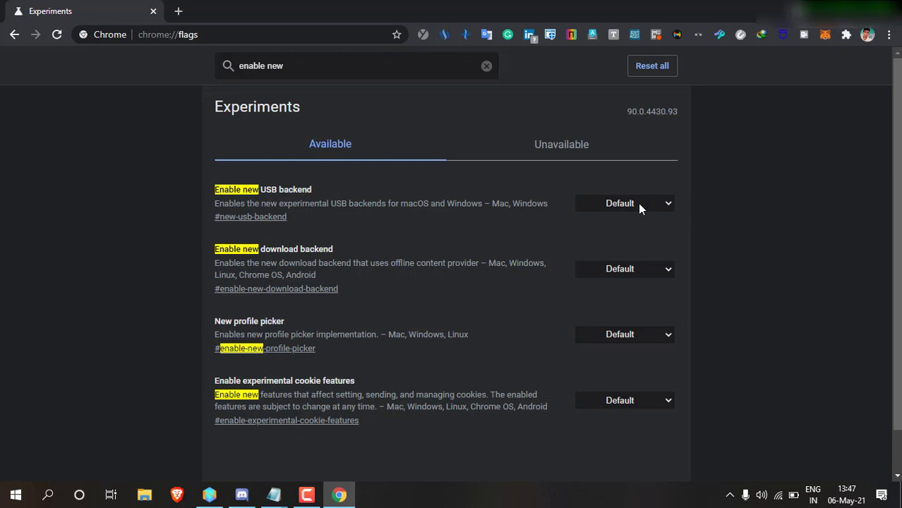
pyautogui.click(639, 203)
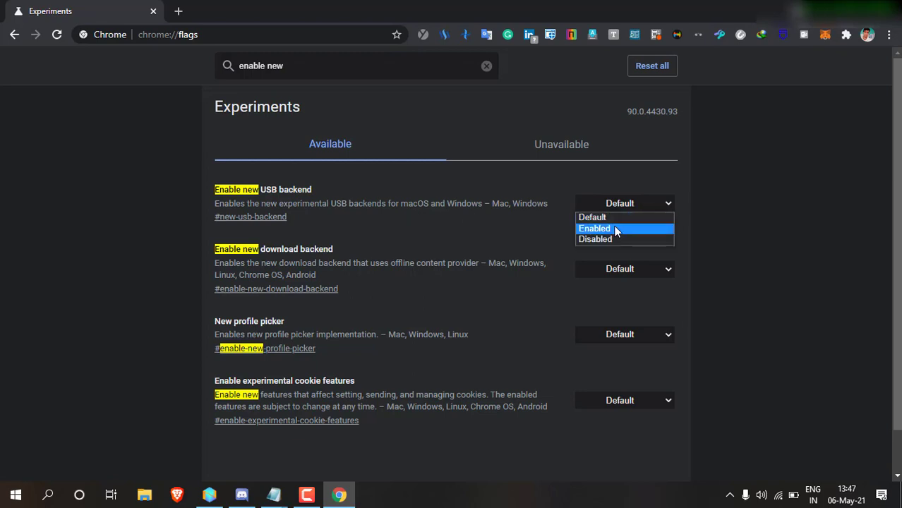
pyautogui.click(635, 227)
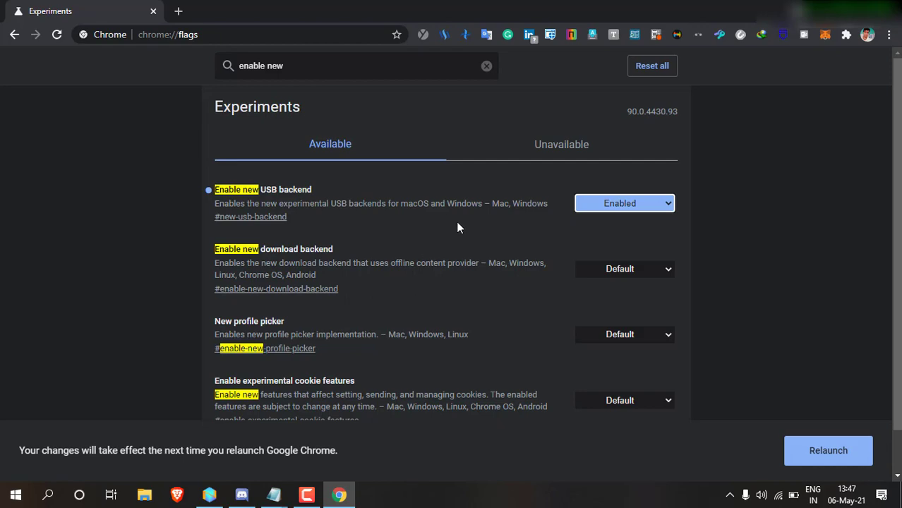
pyautogui.click(825, 457)
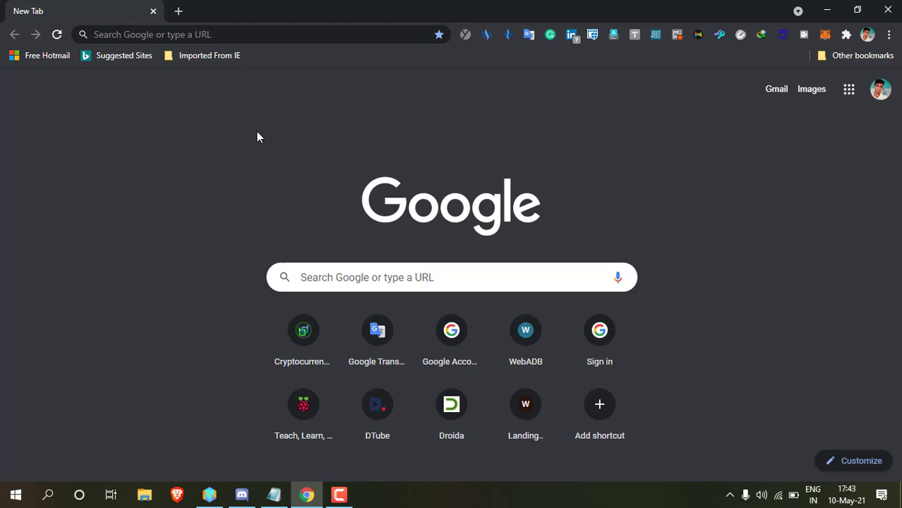
# Step: Navigate Chrome to app.webadb.com
pyautogui.click(220, 35)
pyautogui.write('a')
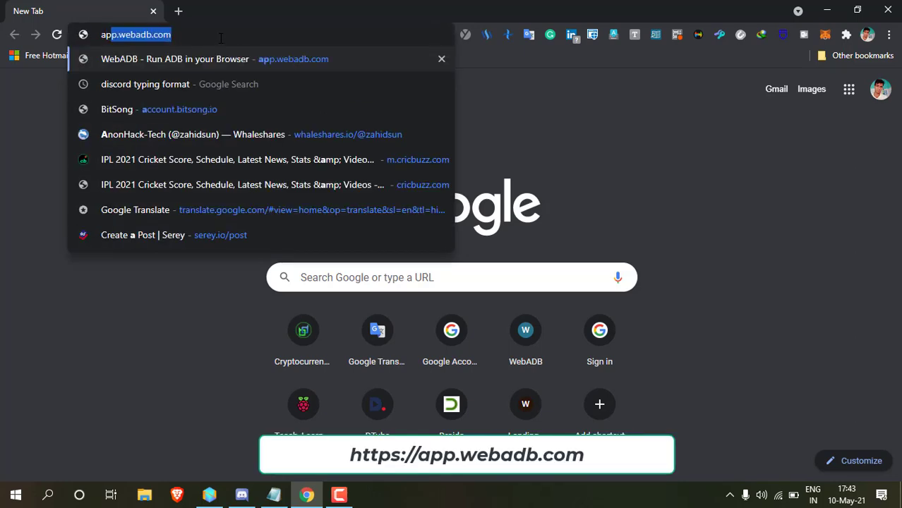
pyautogui.write('pp.we')
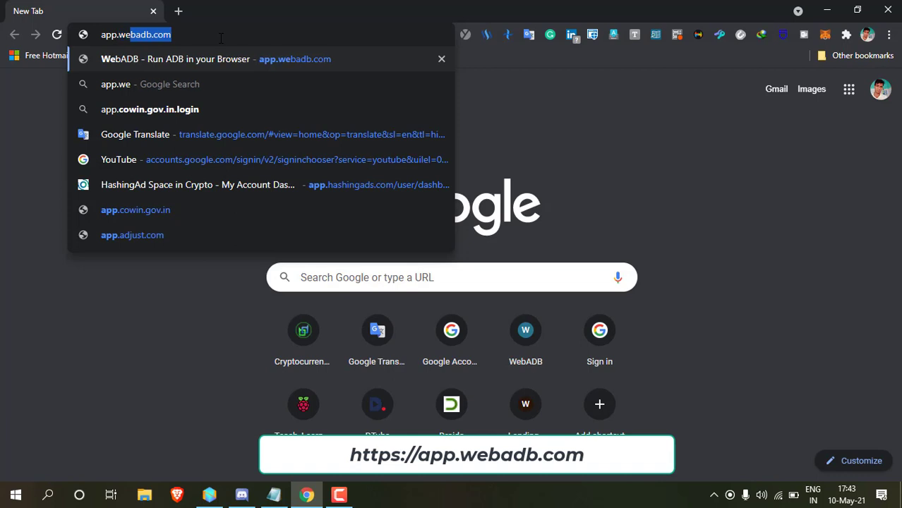
pyautogui.write('badb')
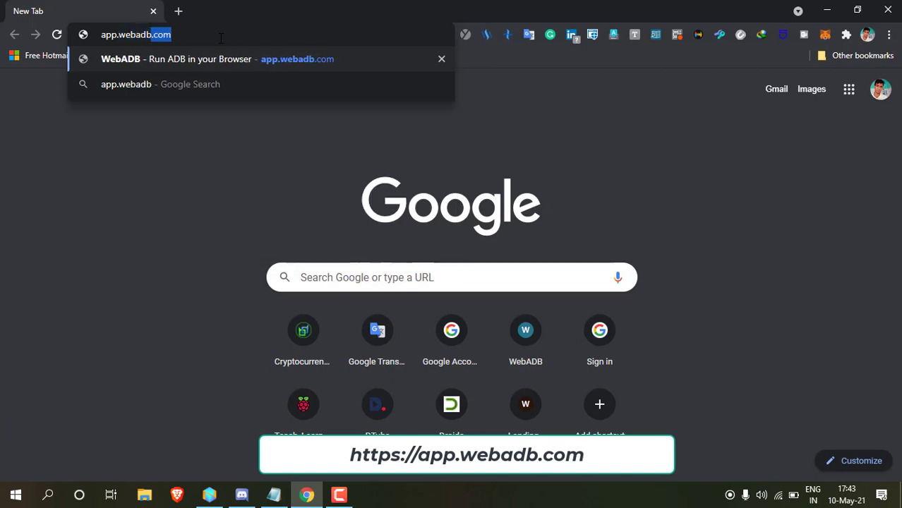
pyautogui.write('.com')
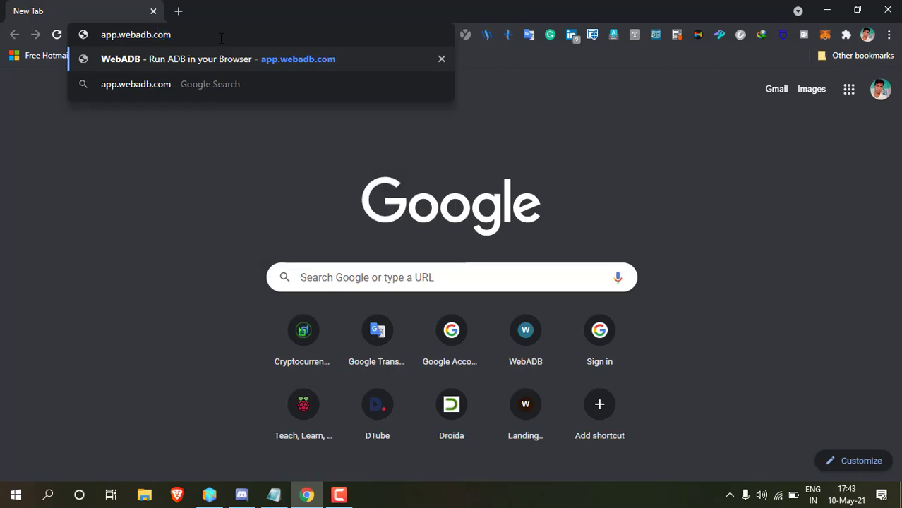
pyautogui.press('Return')
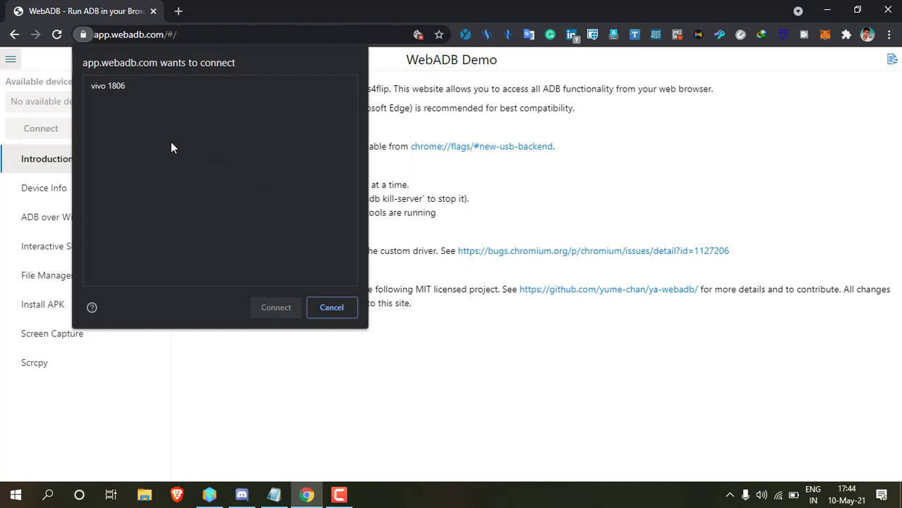
# Step: Choose the vivo 1806 phone in the device chooser and connect to it
pyautogui.click(117, 87)
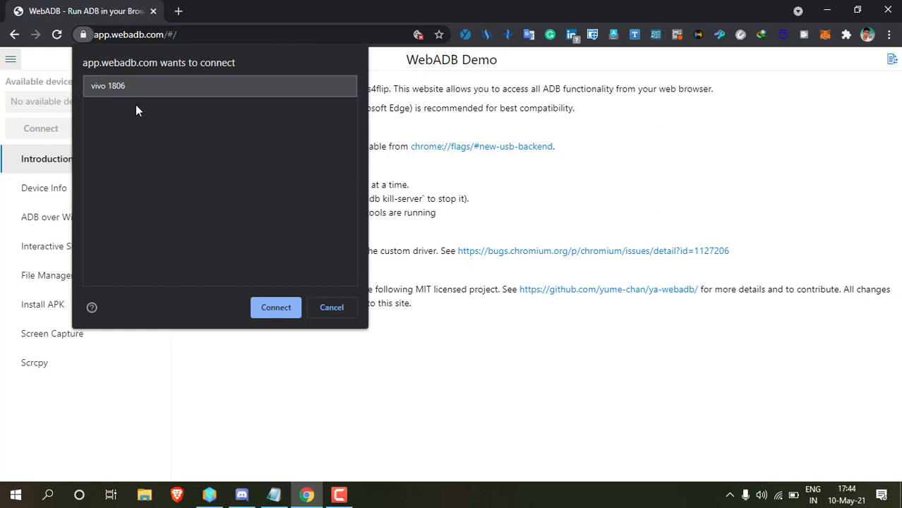
pyautogui.click(276, 308)
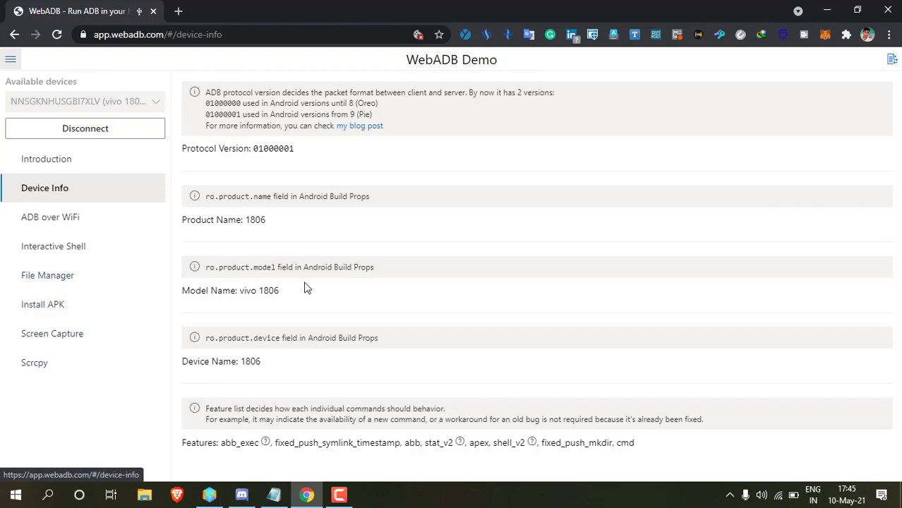
# Step: Visit the ADB over WiFi page, then the Interactive Shell page
pyautogui.click(70, 220)
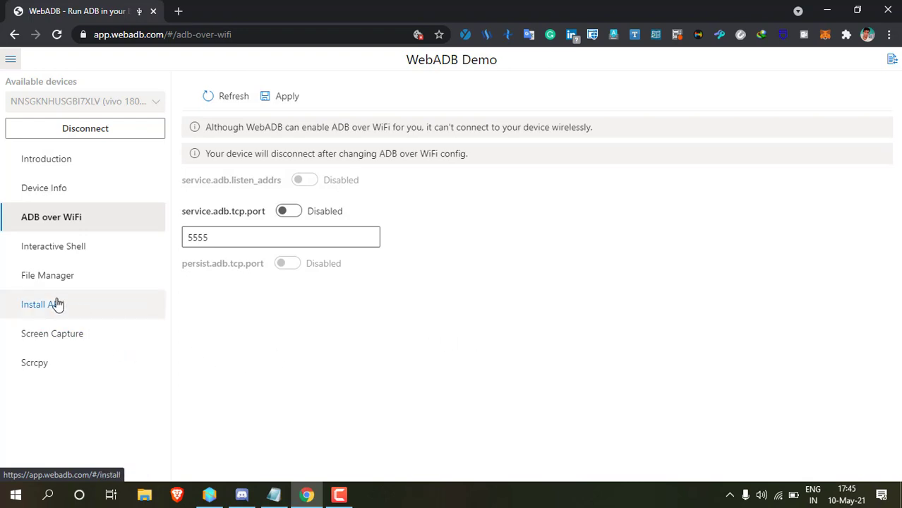
pyautogui.click(69, 246)
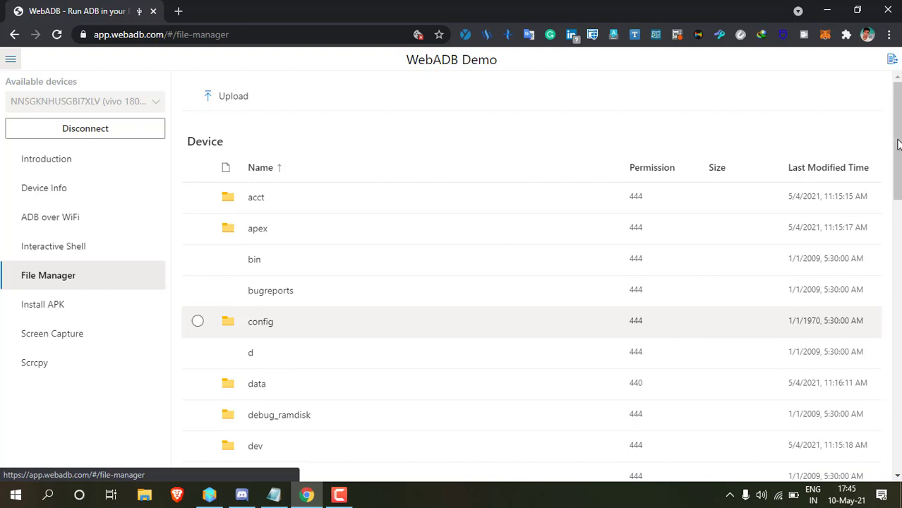
# Step: Scroll the file list, view Install APK, then switch to the Screen Capture tool
pyautogui.moveTo(898, 175)
pyautogui.mouseDown()
pyautogui.moveTo(898, 408)
pyautogui.moveTo(897, 78)
pyautogui.mouseUp()
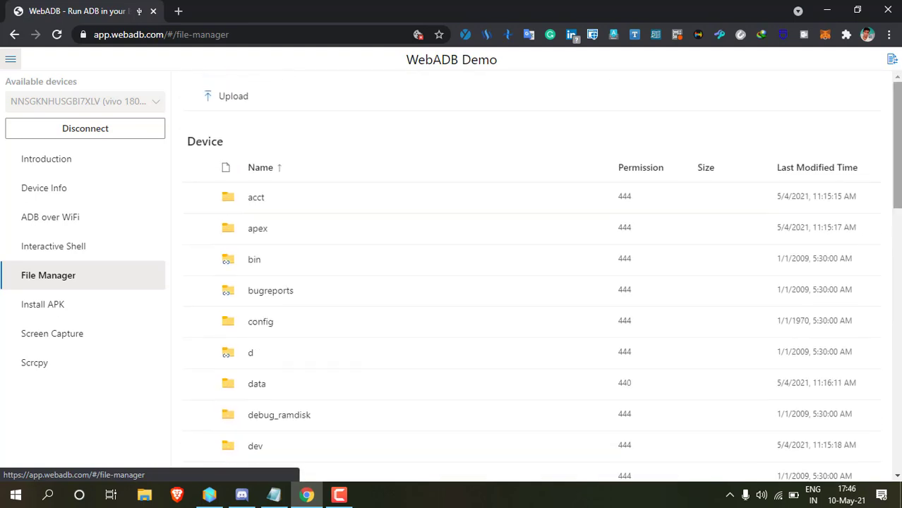
pyautogui.click(96, 311)
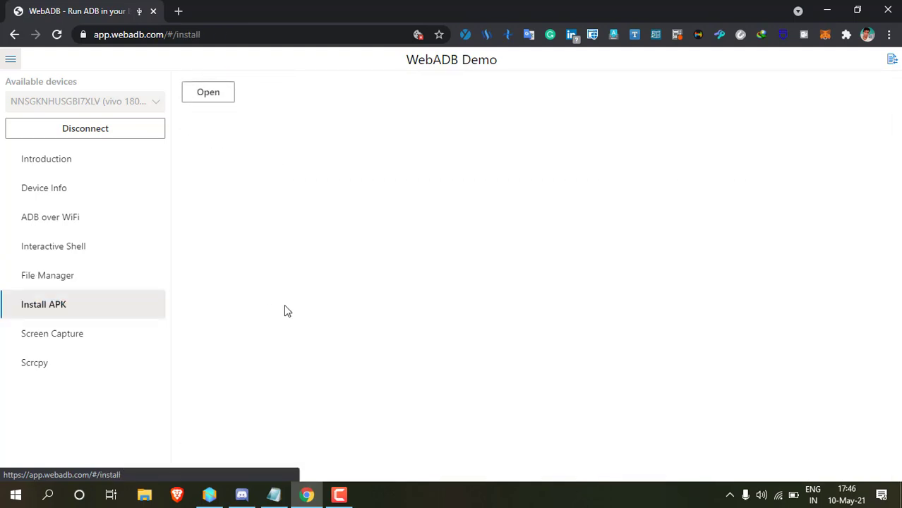
pyautogui.click(48, 337)
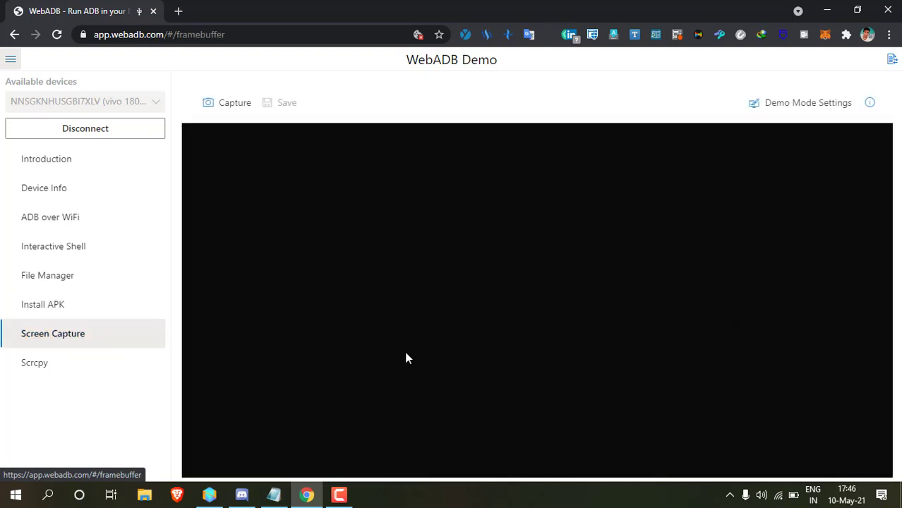